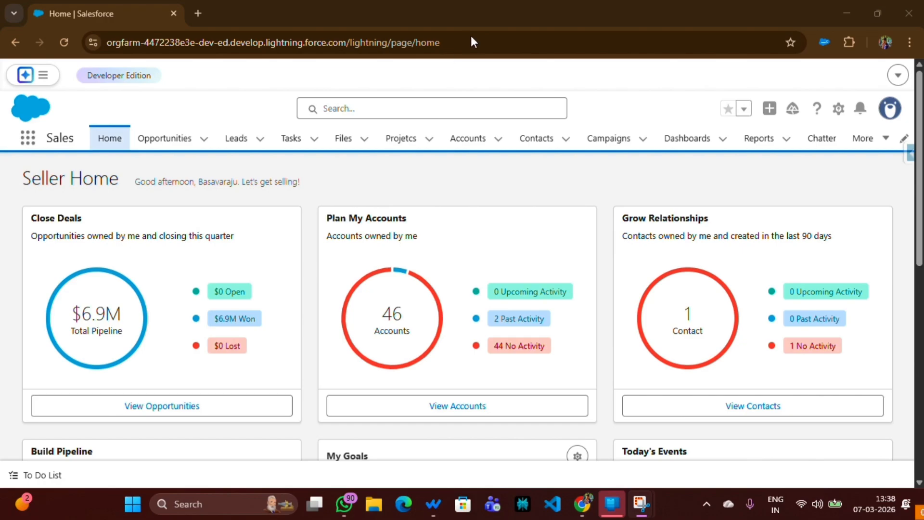
# Step: Open Setup and check the profile assigned on your own user record, closing the Setup tab when done
pyautogui.click(838, 109)
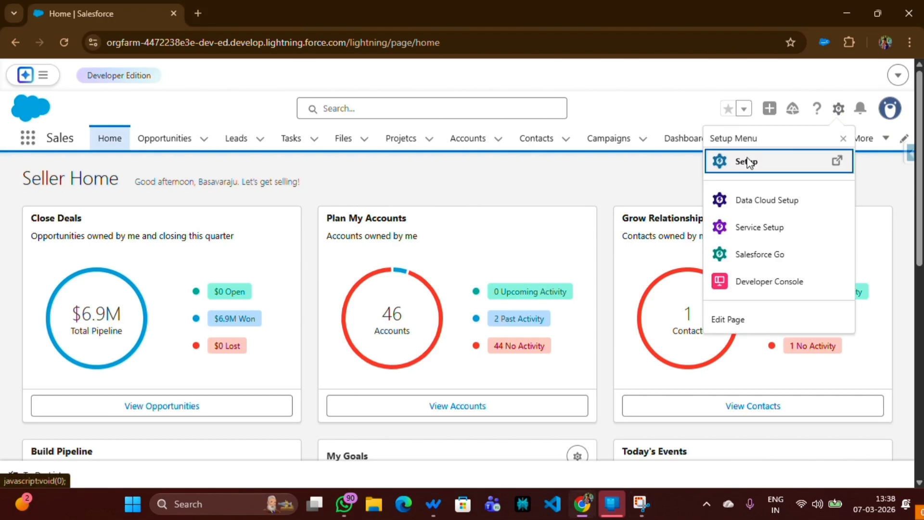
pyautogui.click(765, 164)
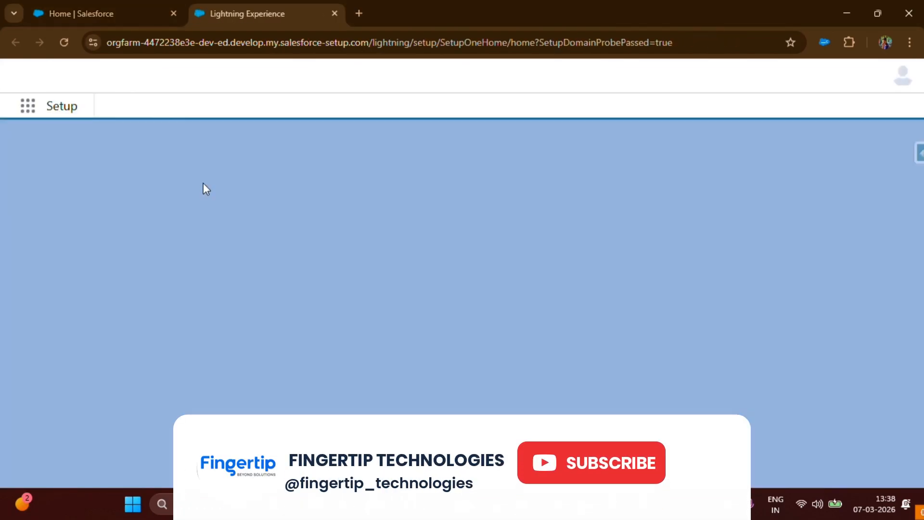
pyautogui.click(320, 117)
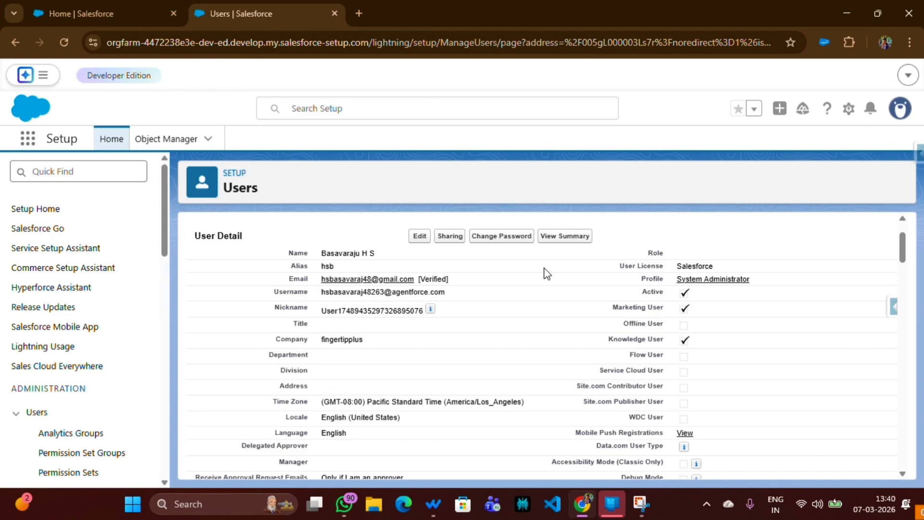
pyautogui.moveTo(676, 279); pyautogui.dragTo(774, 288)
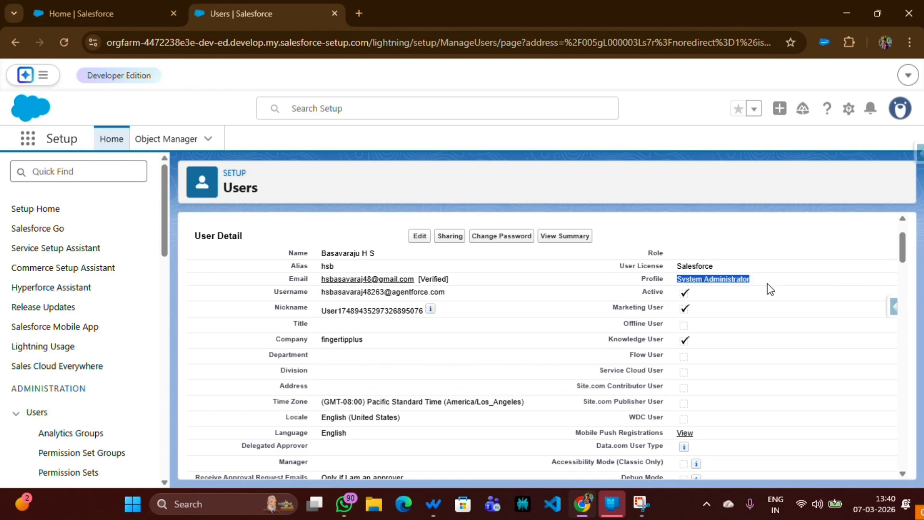
pyautogui.moveTo(768, 284); pyautogui.dragTo(667, 283)
pyautogui.click(680, 255)
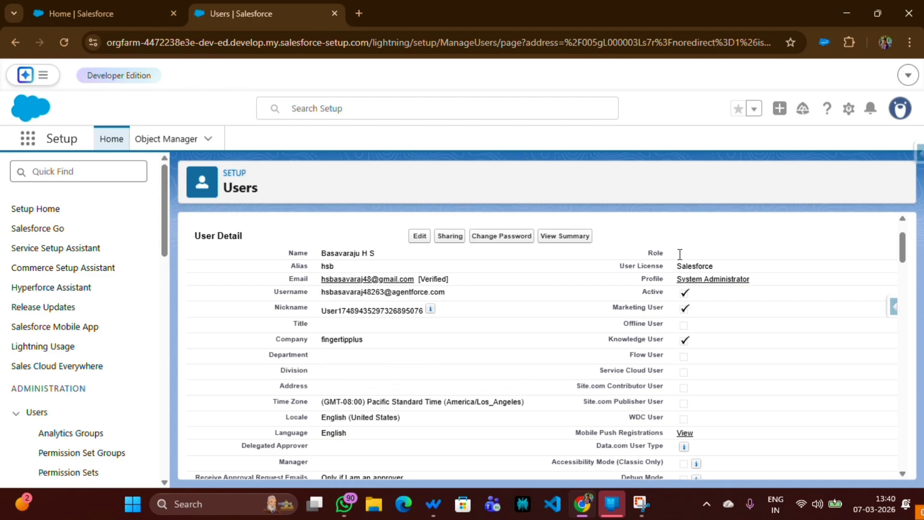
pyautogui.hotkey('ctrl', 'w')
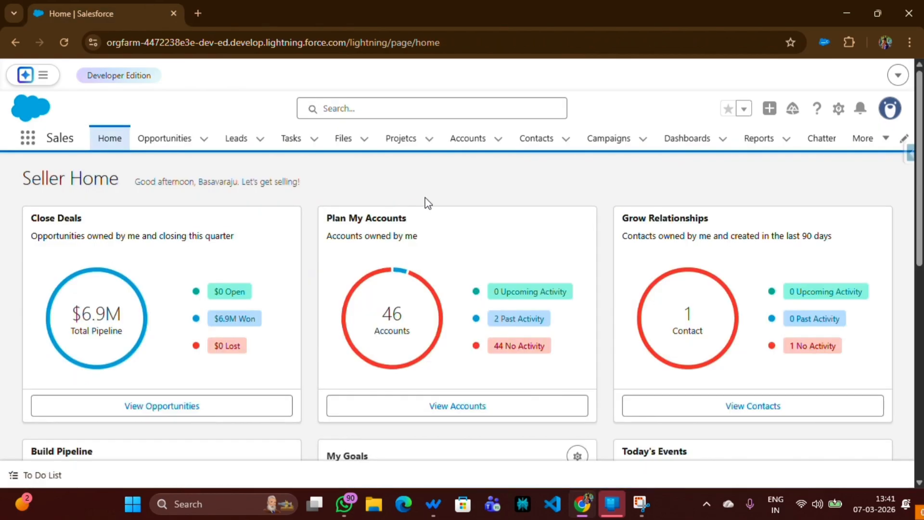
# Step: Open Setup, search for "users" to reach the Users page, and start a new user record
pyautogui.click(838, 113)
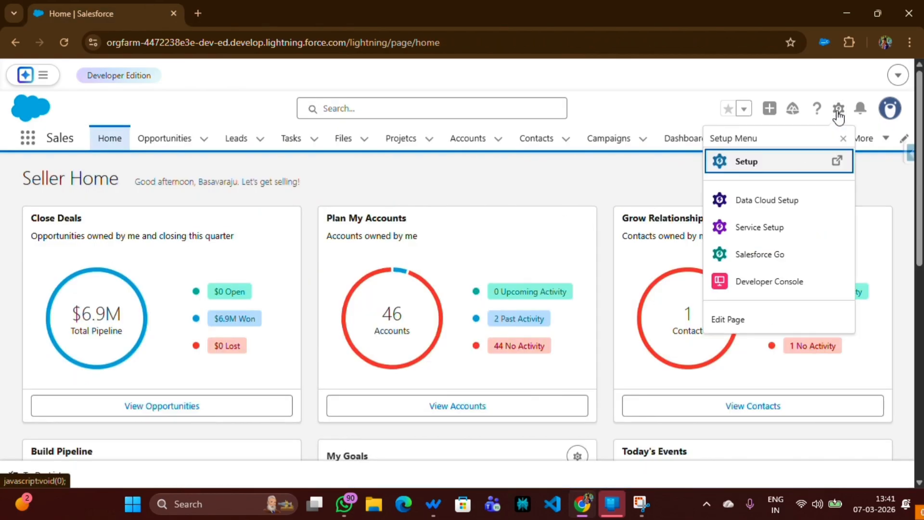
pyautogui.click(746, 161)
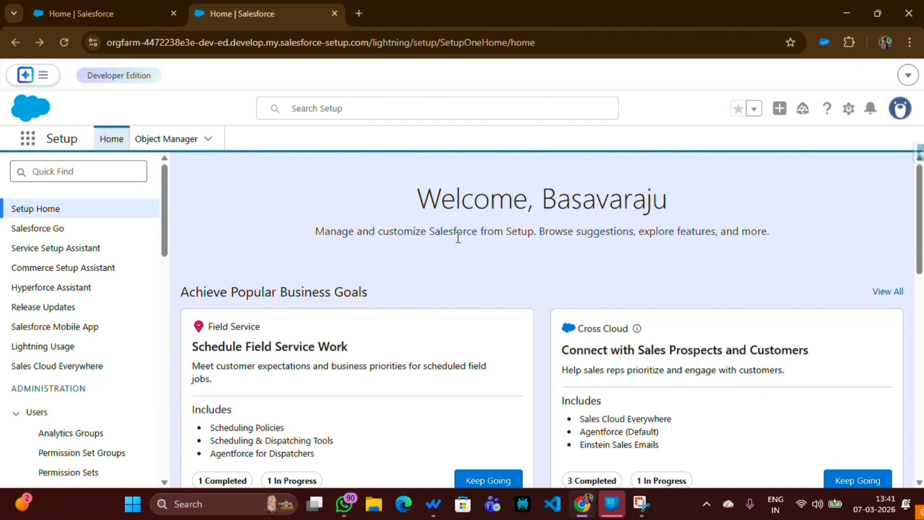
pyautogui.click(315, 108)
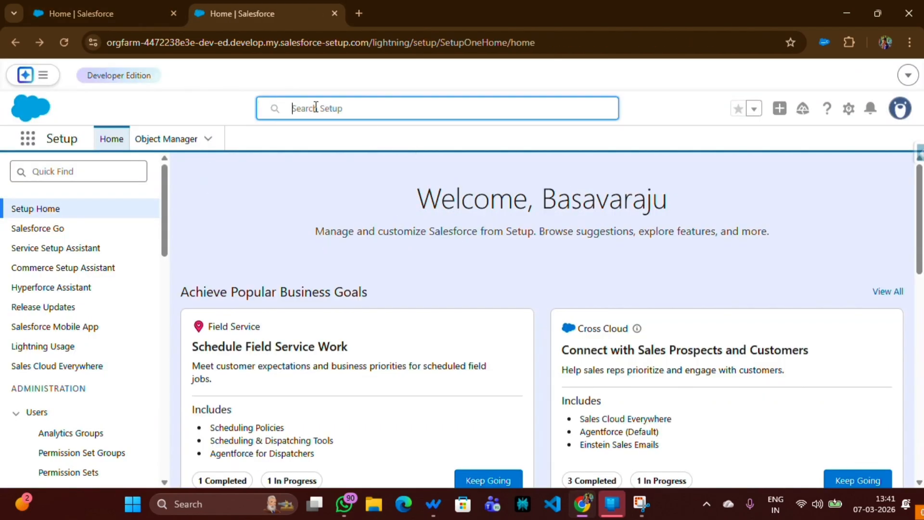
pyautogui.write('users')
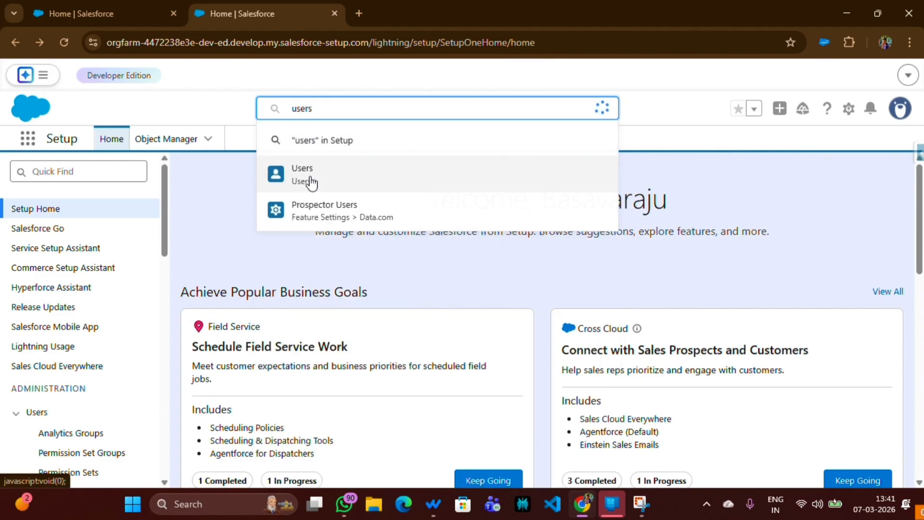
pyautogui.click(310, 179)
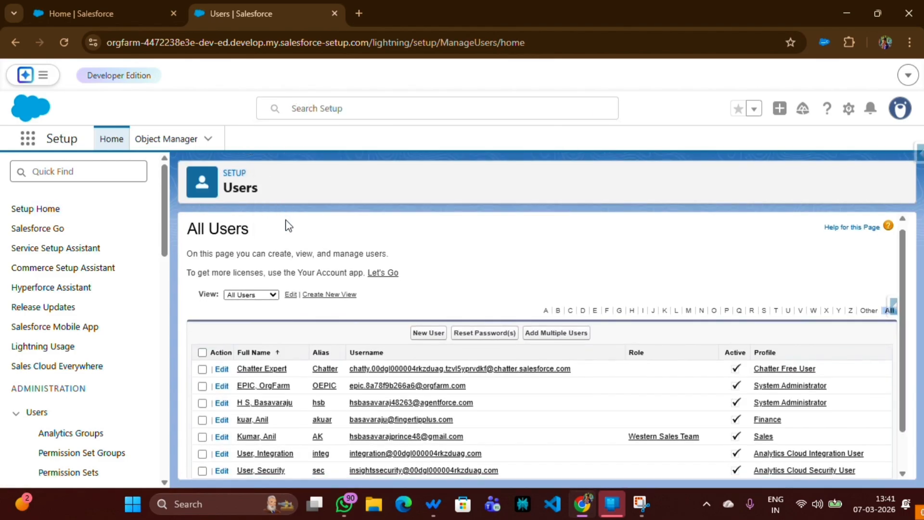
pyautogui.scroll(-1, 298, 236)
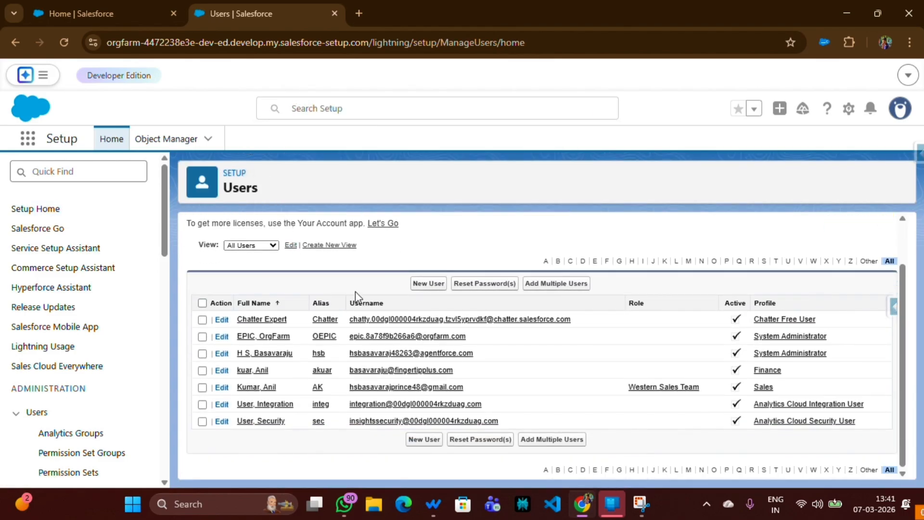
pyautogui.click(428, 283)
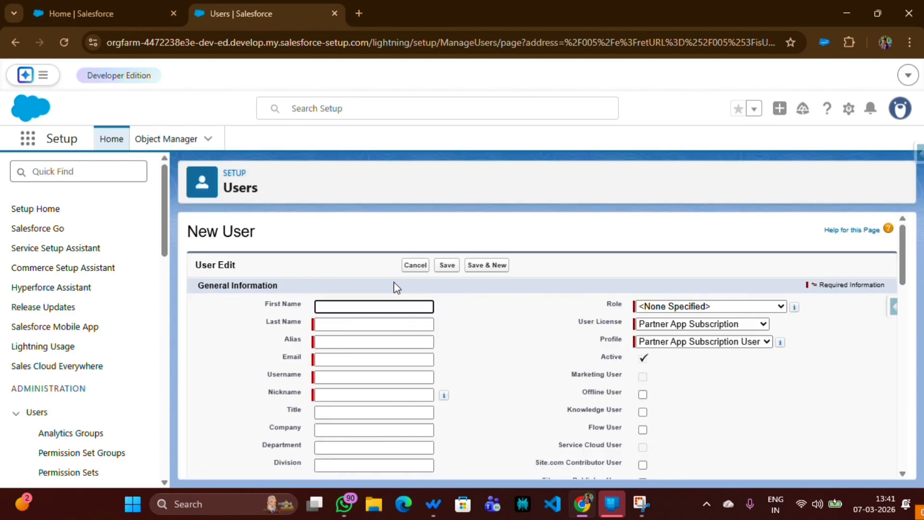
# Step: Fill in the new user's first name, last name, e-mail and username in the general information
pyautogui.scroll(-3, 376, 269)
pyautogui.scroll(3, 359, 260)
pyautogui.click(332, 306)
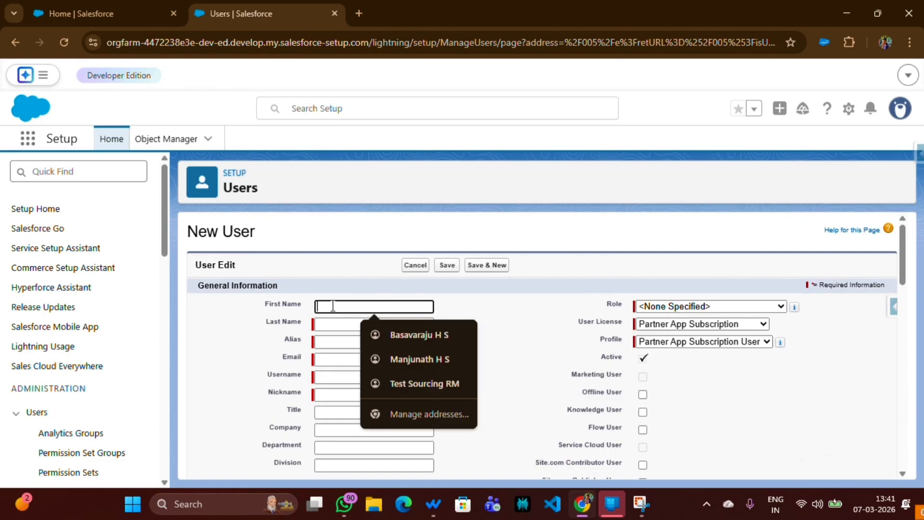
pyautogui.click(332, 292)
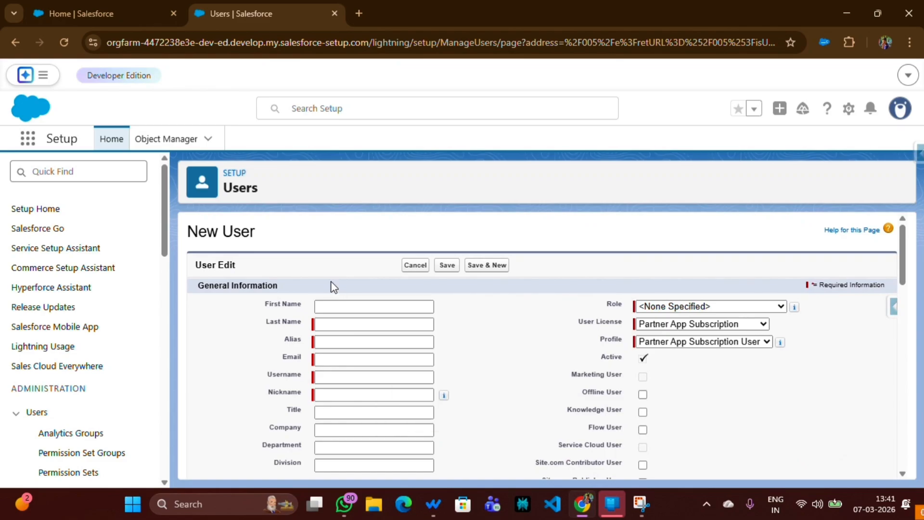
pyautogui.click(334, 307)
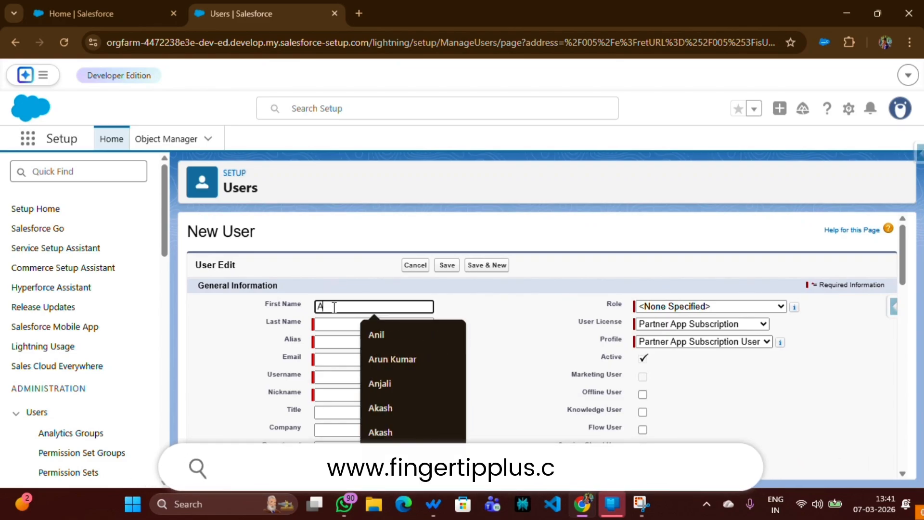
pyautogui.click(340, 325)
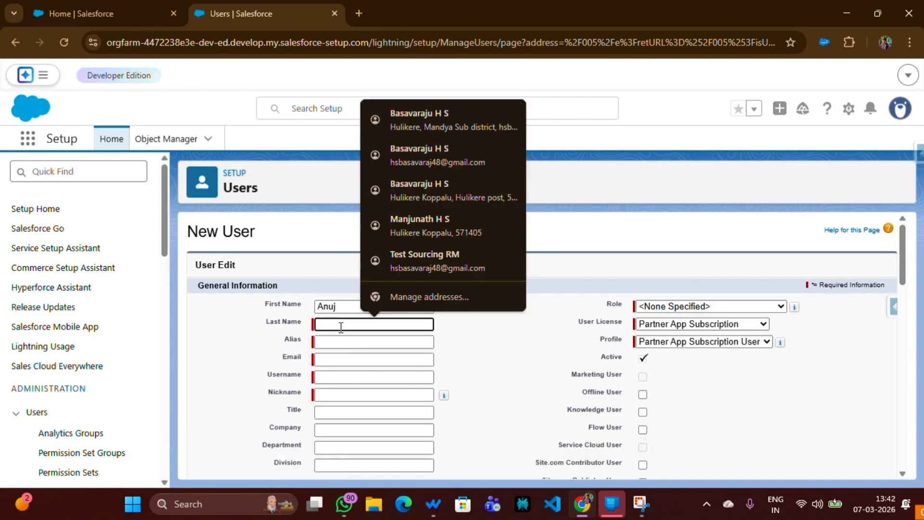
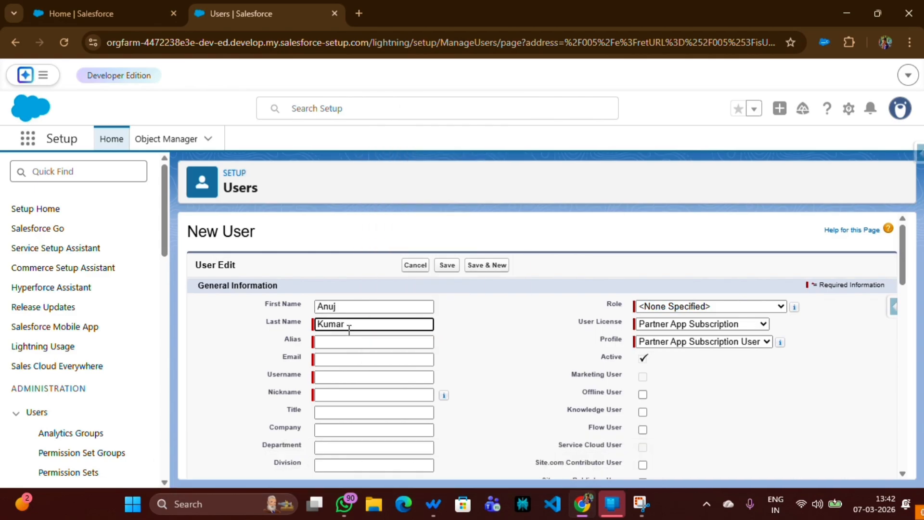
pyautogui.click(337, 358)
pyautogui.scroll(-3, 336, 357)
pyautogui.scroll(3, 328, 332)
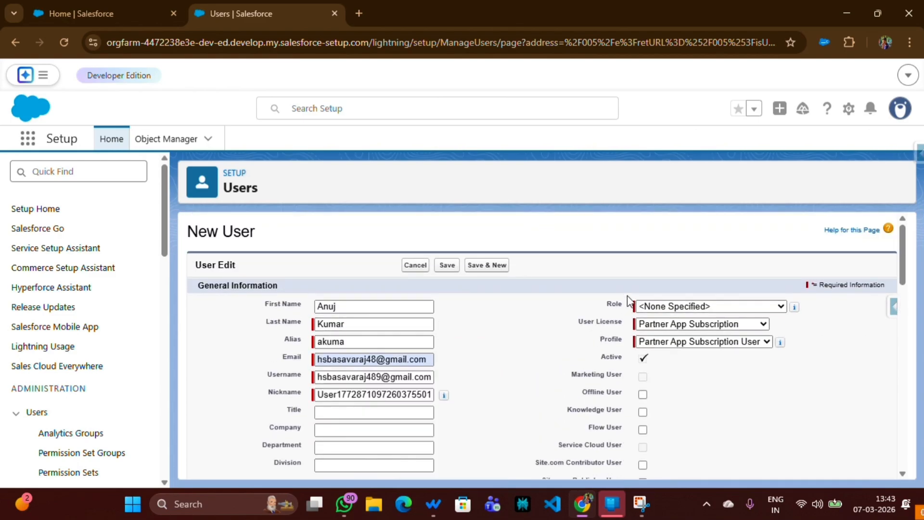
# Step: Set the new user's role to Eastern Sales Team, user license to Salesforce Platform and profile to Standard Platform User
pyautogui.click(677, 309)
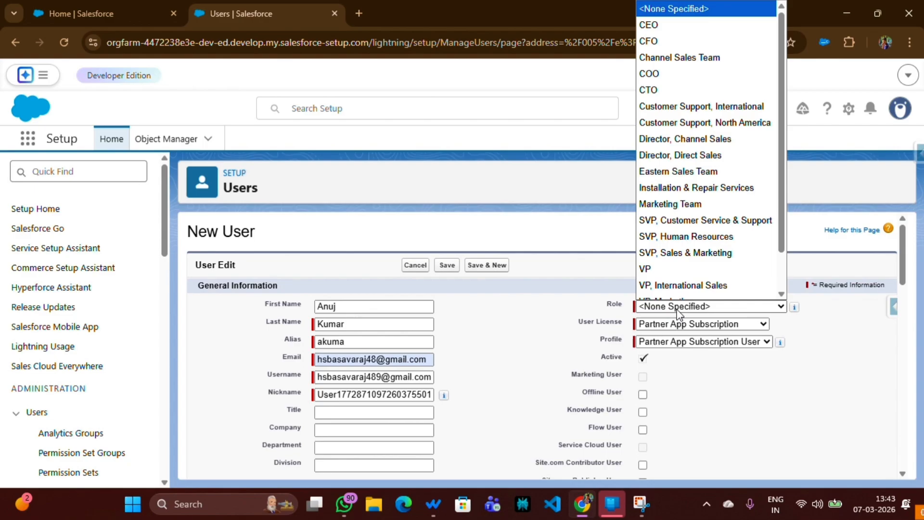
pyautogui.scroll(-1, 679, 265)
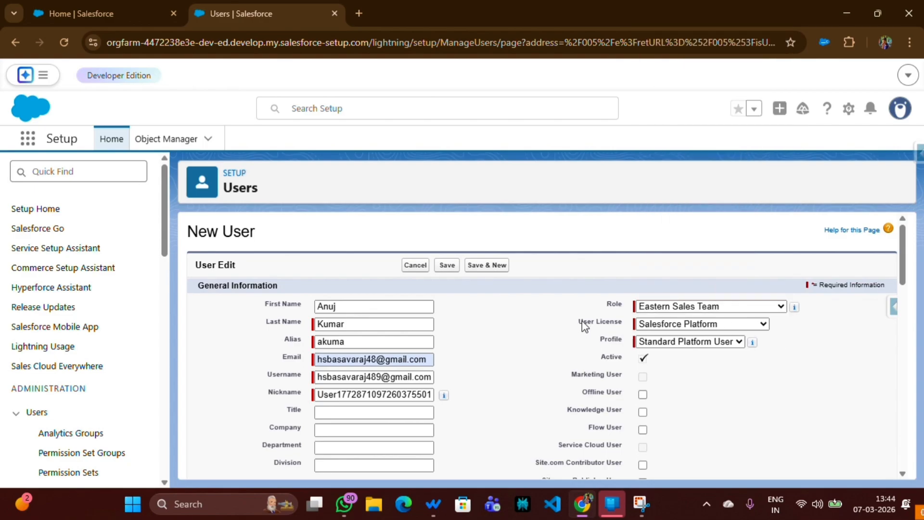
pyautogui.moveTo(579, 321); pyautogui.dragTo(631, 326)
pyautogui.click(659, 341)
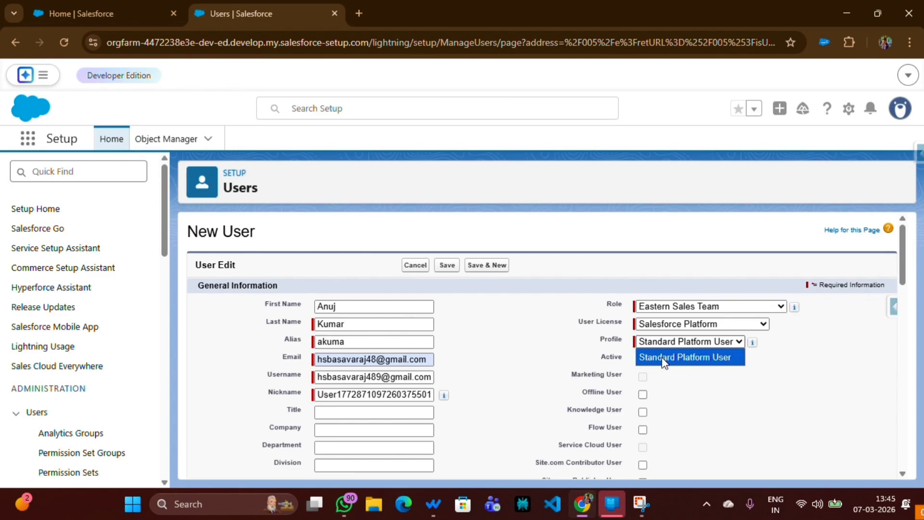
pyautogui.click(664, 362)
pyautogui.click(658, 342)
pyautogui.click(669, 356)
# Step: Enable the option to generate a new password and notify the user immediately
pyautogui.scroll(-15, 388, 386)
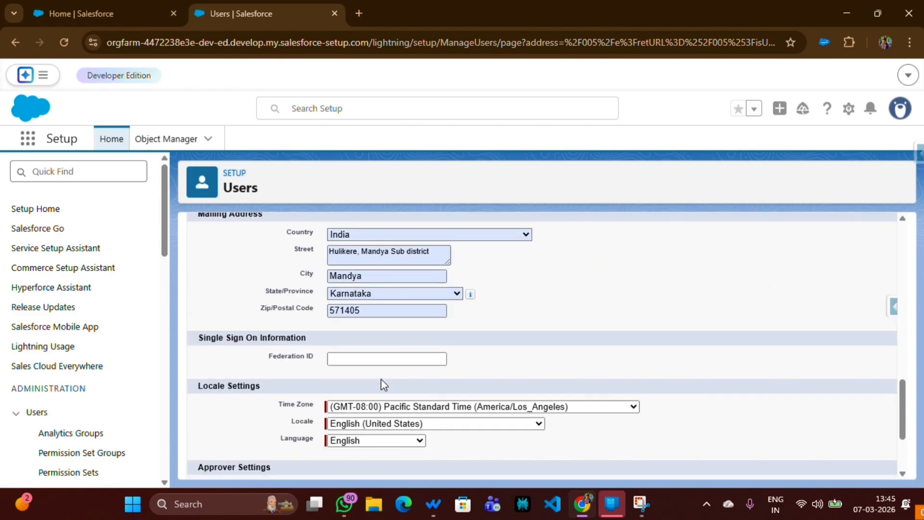
pyautogui.scroll(-3, 383, 384)
pyautogui.click(202, 428)
pyautogui.moveTo(210, 428); pyautogui.dragTo(398, 433)
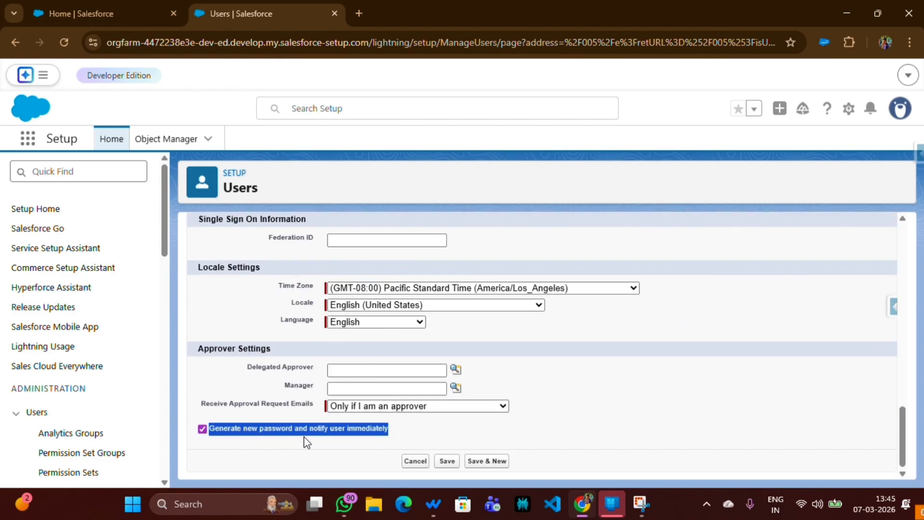
pyautogui.click(247, 449)
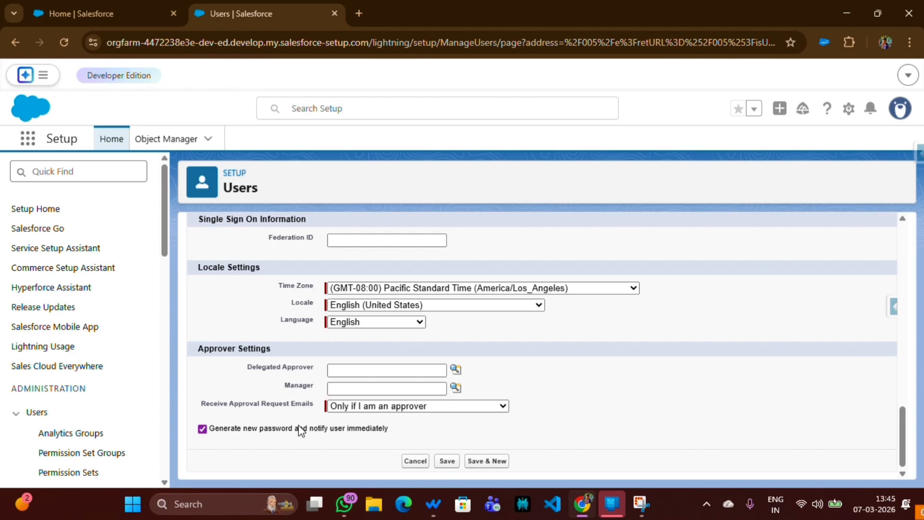
# Step: Save the new user with the new-password notification enabled, and decline the browser's offer to save the address
pyautogui.scroll(10, 301, 430)
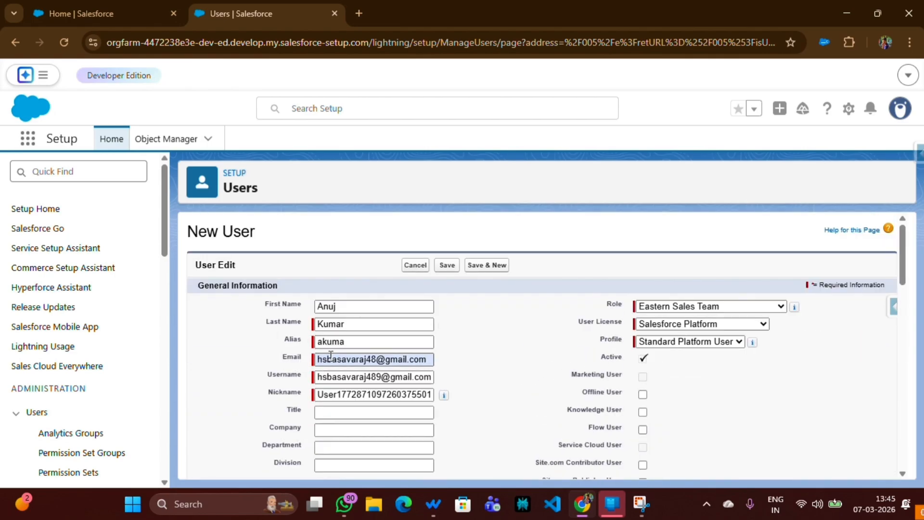
pyautogui.scroll(-10, 330, 355)
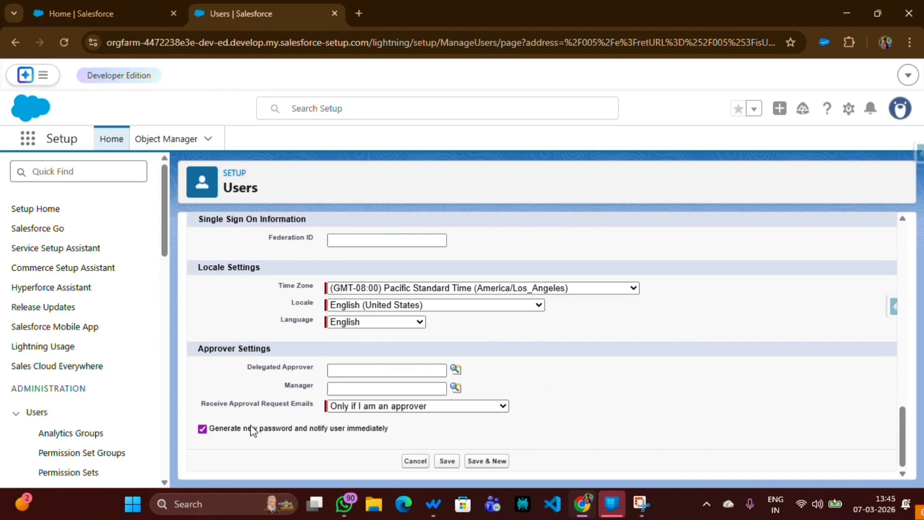
pyautogui.click(202, 429)
pyautogui.moveTo(209, 430); pyautogui.dragTo(403, 434)
pyautogui.click(304, 447)
pyautogui.click(203, 431)
pyautogui.click(447, 462)
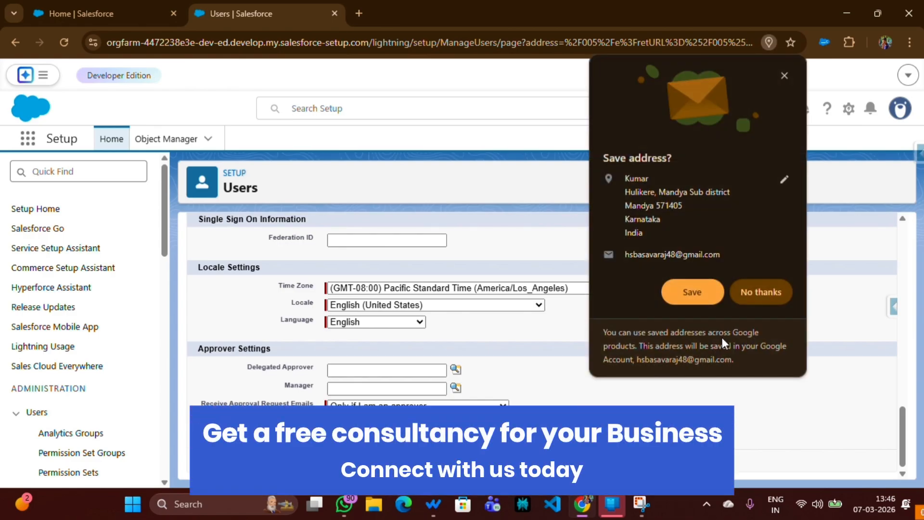
pyautogui.click(758, 292)
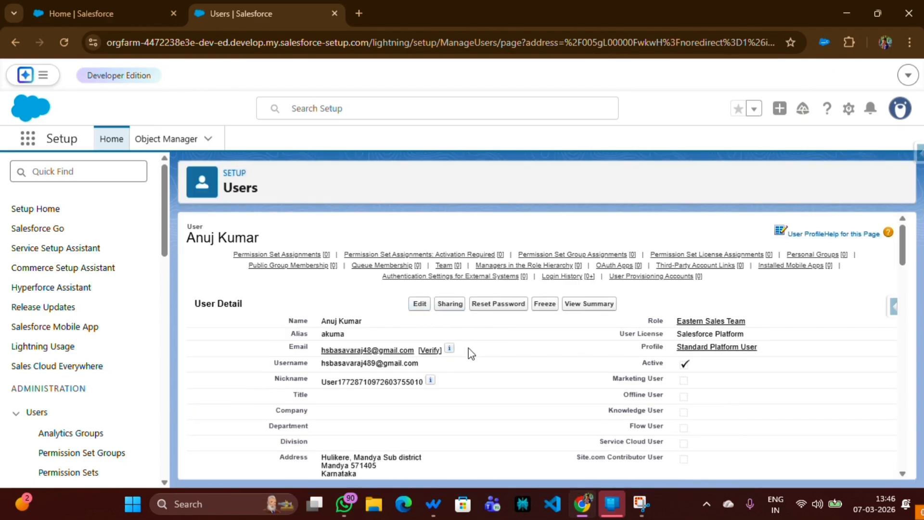
# Step: Open Gmail in a new browser tab and follow the org login link in the "Welcome to Salesforce: Verify your account" e-mail
pyautogui.click(358, 13)
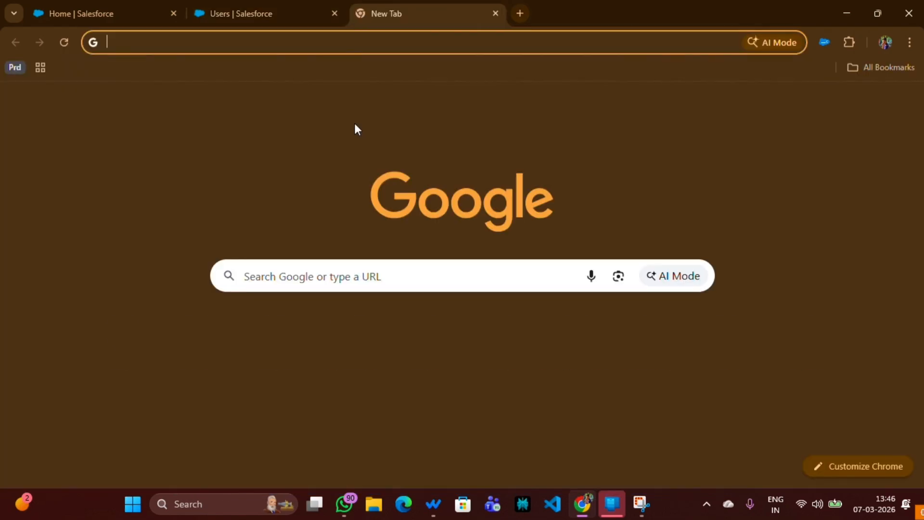
pyautogui.click(293, 332)
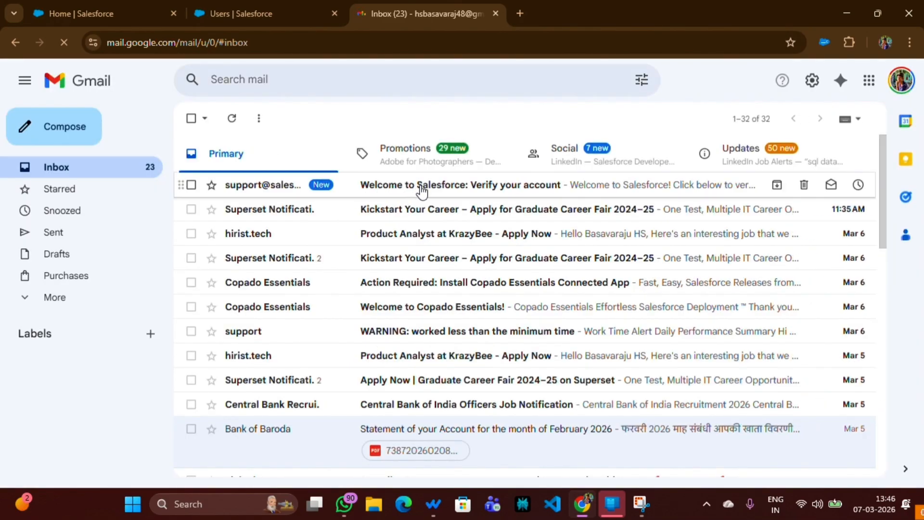
pyautogui.click(501, 190)
pyautogui.scroll(-2, 514, 313)
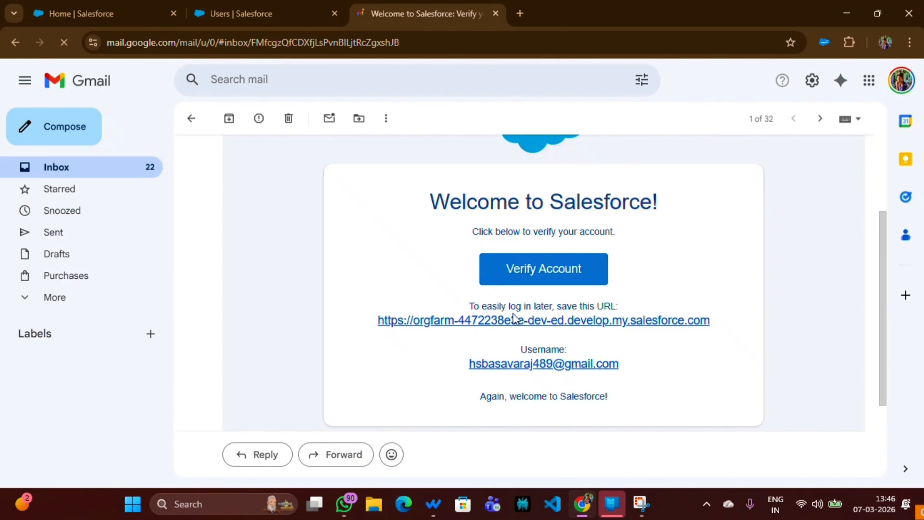
pyautogui.click(519, 321)
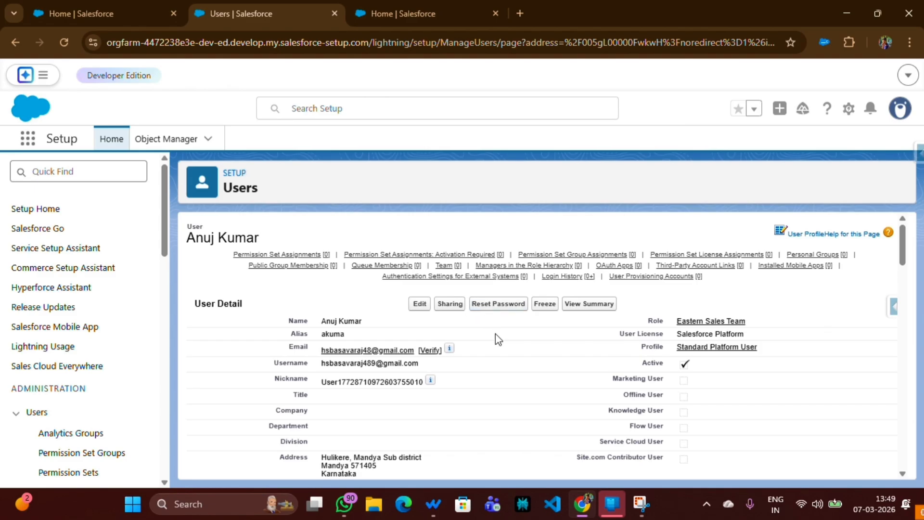
# Step: Deactivate the new user by clearing Active on the user record, accept the deactivation notice, and save the record
pyautogui.click(417, 307)
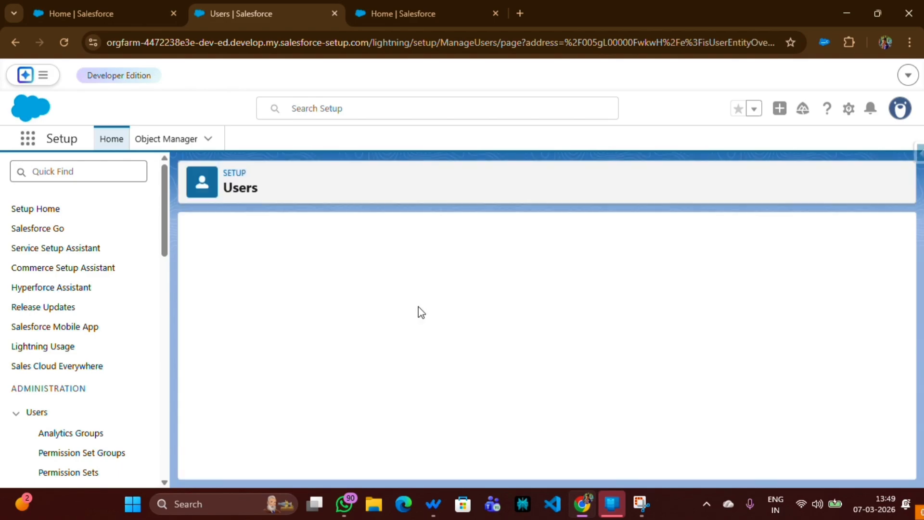
pyautogui.moveTo(599, 297); pyautogui.dragTo(626, 297)
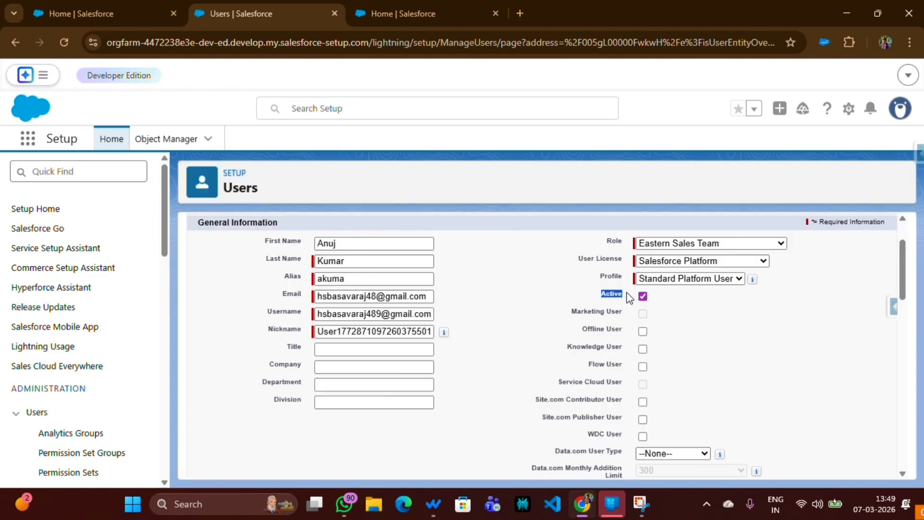
pyautogui.click(643, 296)
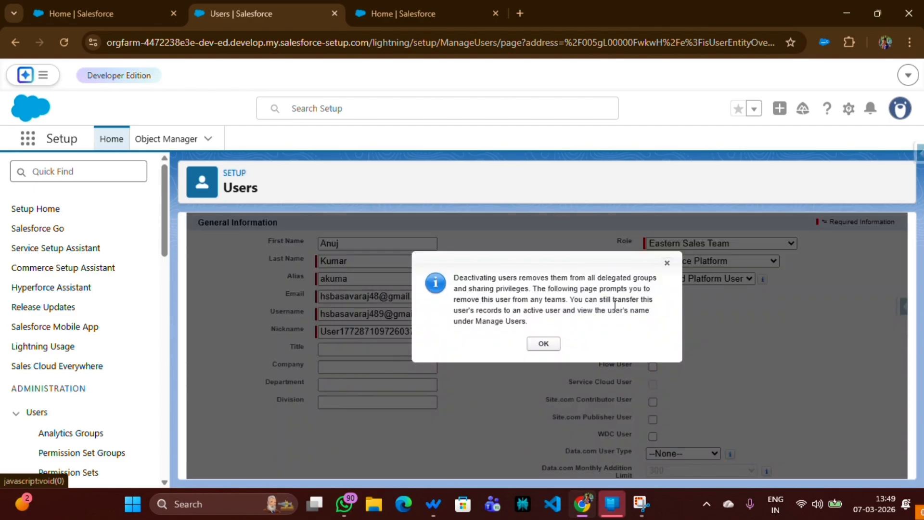
pyautogui.click(544, 344)
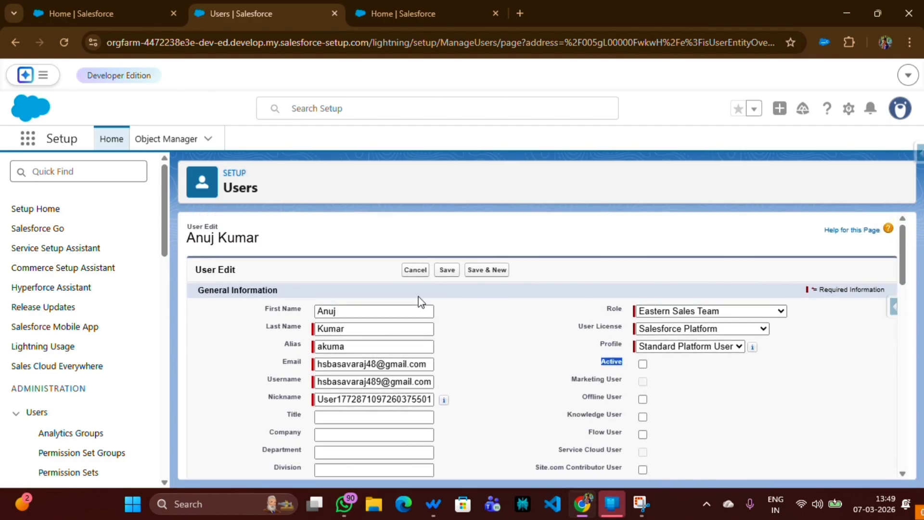
pyautogui.click(447, 271)
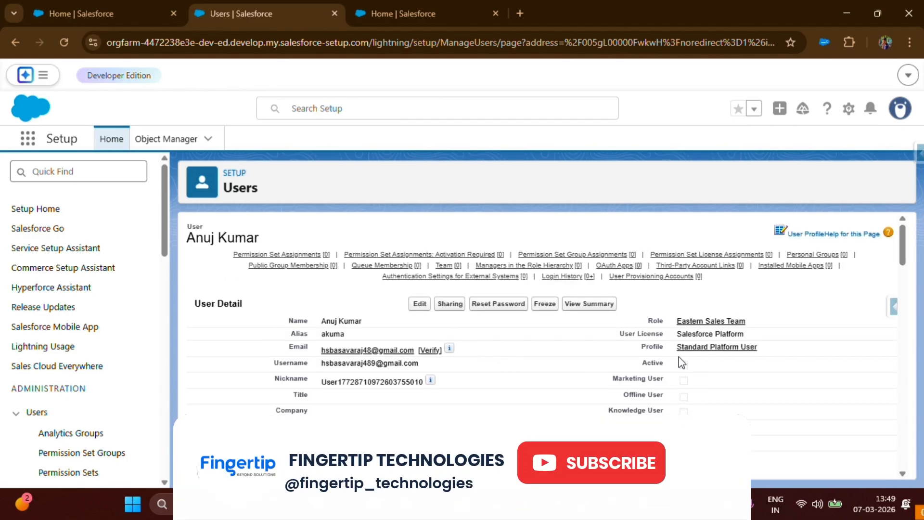
pyautogui.moveTo(679, 358); pyautogui.dragTo(643, 364)
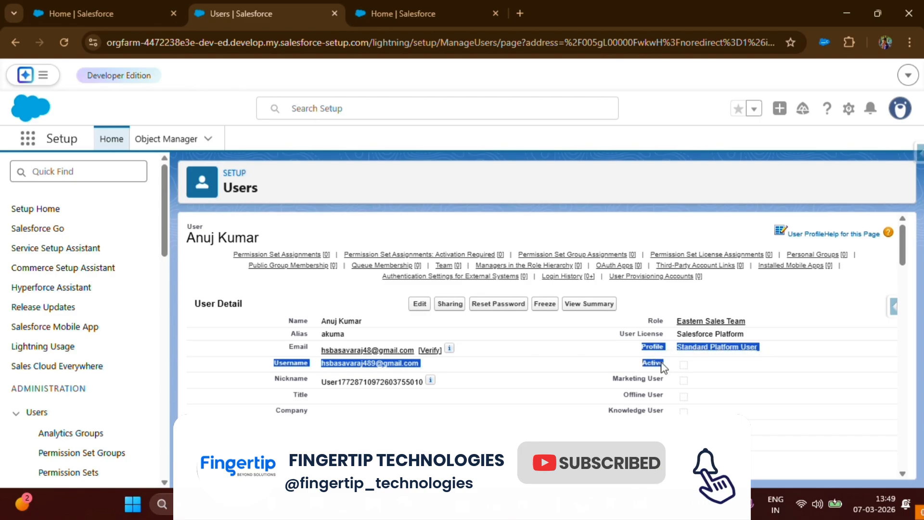
pyautogui.click(597, 361)
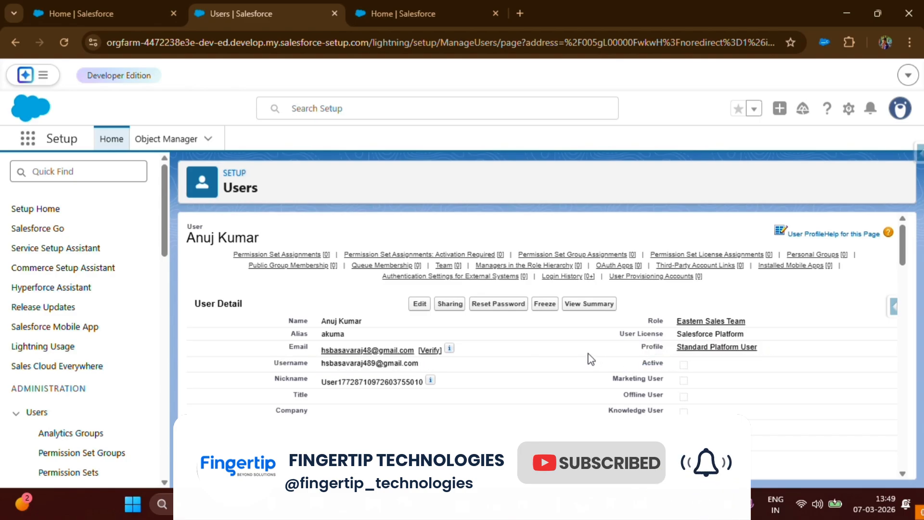